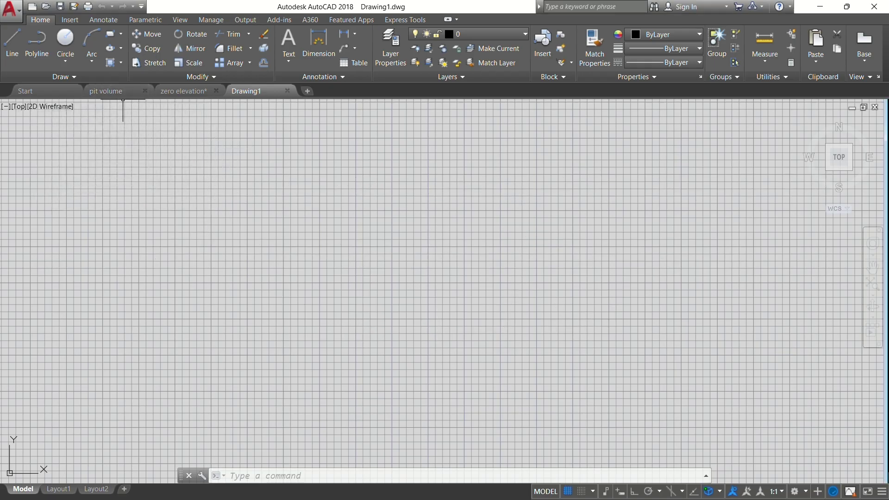
- Examine the pit volume drawing's benches and ramp in plan and in 3D, ending in the top view
left_click(115, 93)
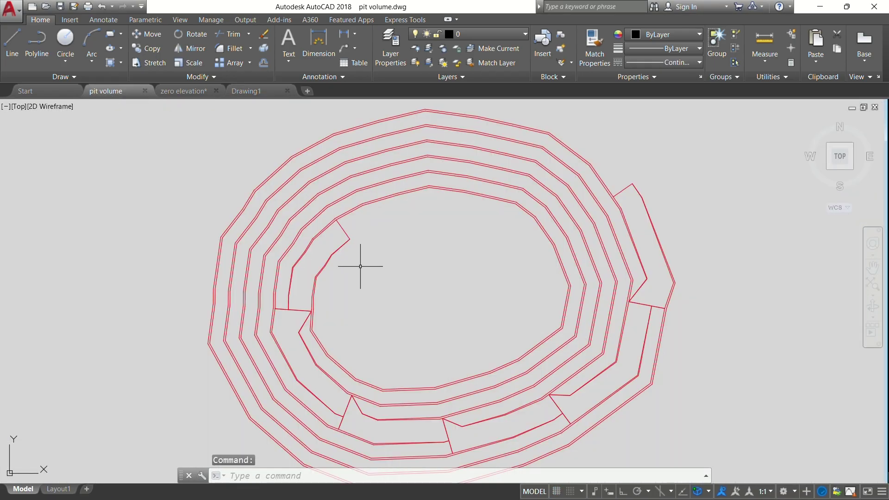
scroll(360, 266, "up", 4)
scroll(360, 264, "down", 2)
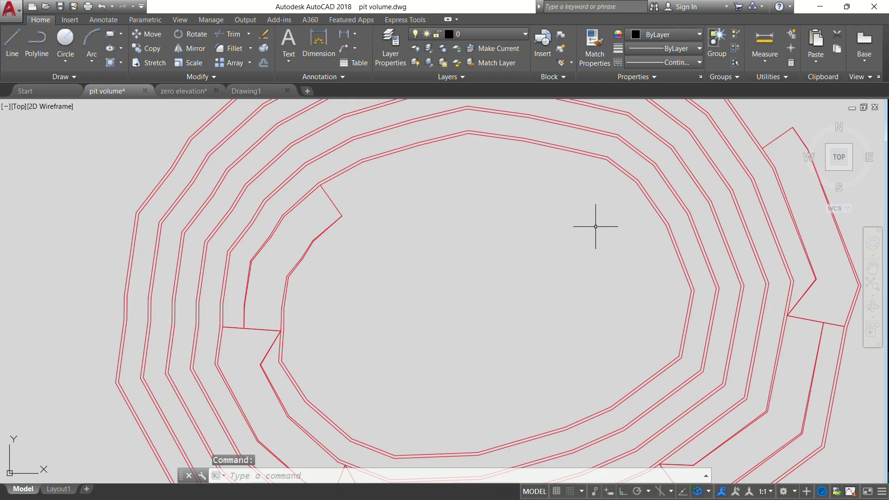
scroll(616, 241, "down", 4)
scroll(651, 303, "up", 5)
scroll(667, 298, "up", 2)
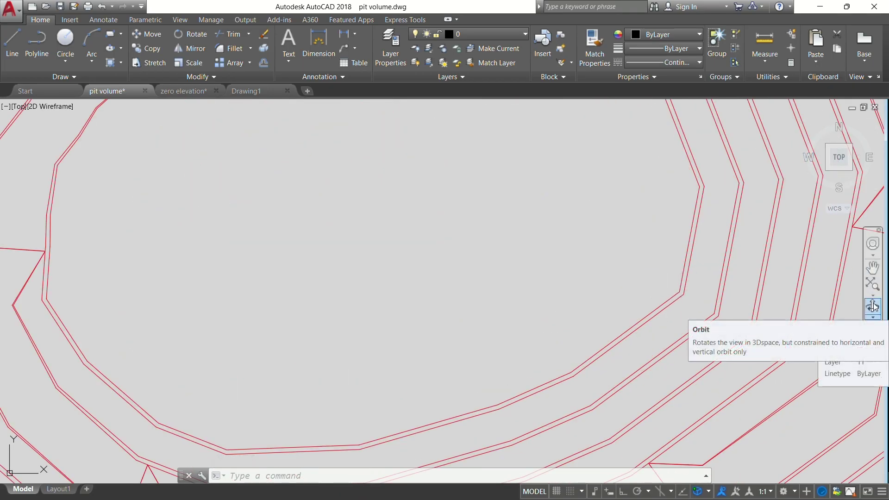
scroll(454, 207, "down", 4)
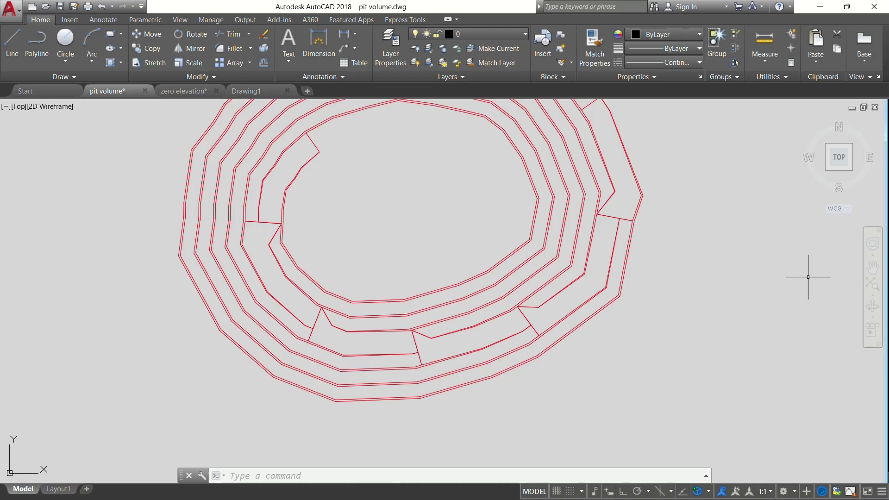
left_click(878, 315)
left_click_drag(387, 218, 387, 198)
scroll(403, 172, "up", 5)
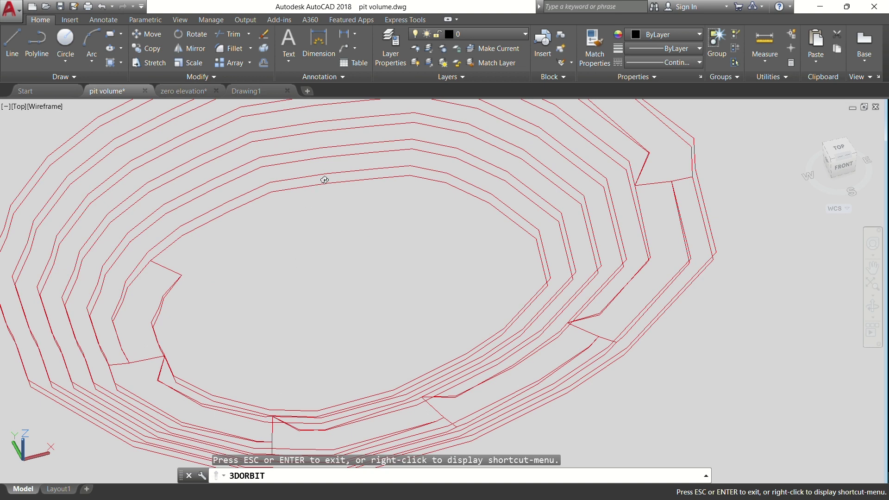
scroll(325, 179, "up", 3)
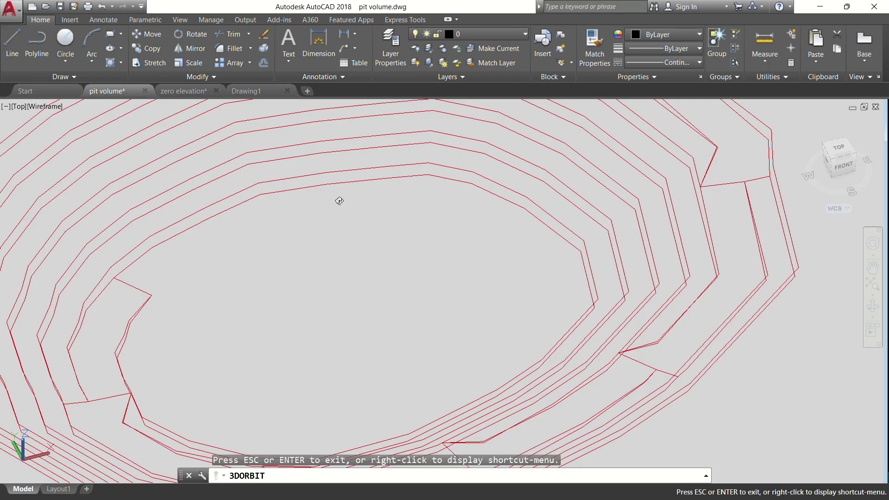
key("Escape")
left_click(831, 152)
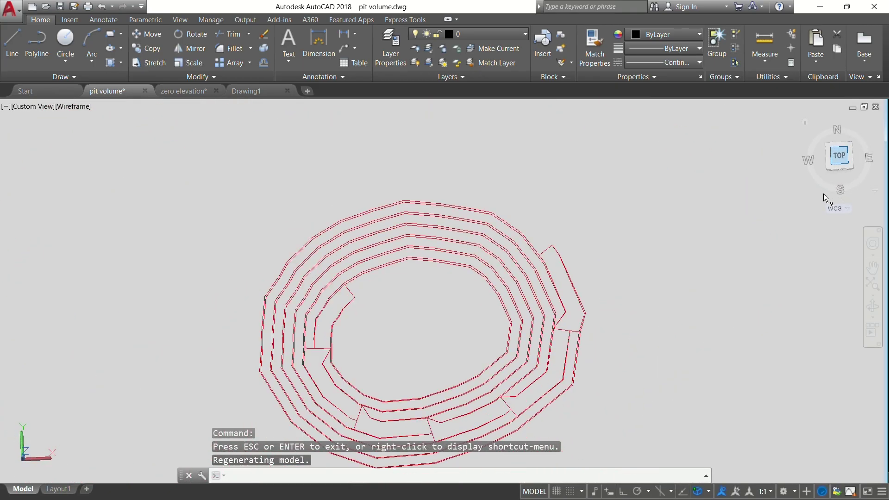
- Examine the zero elevation drawing's two polylines in 3D and in plan to check whether they are flat
left_click(178, 91)
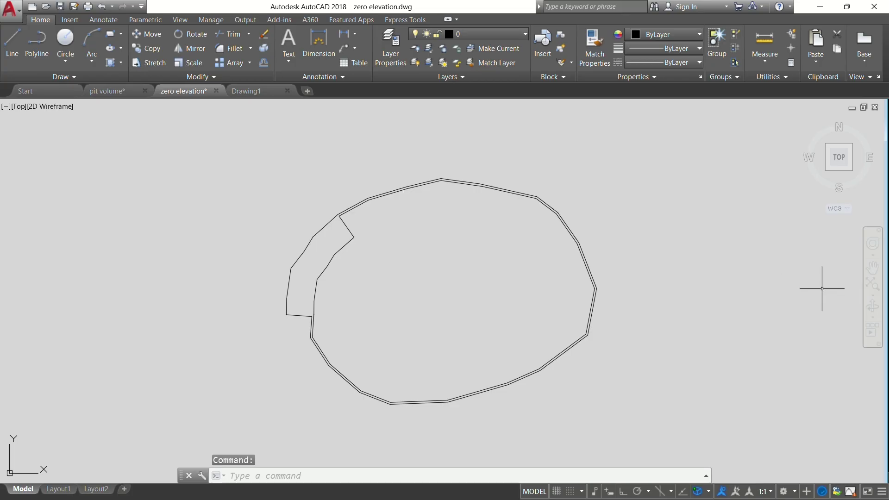
left_click(872, 304)
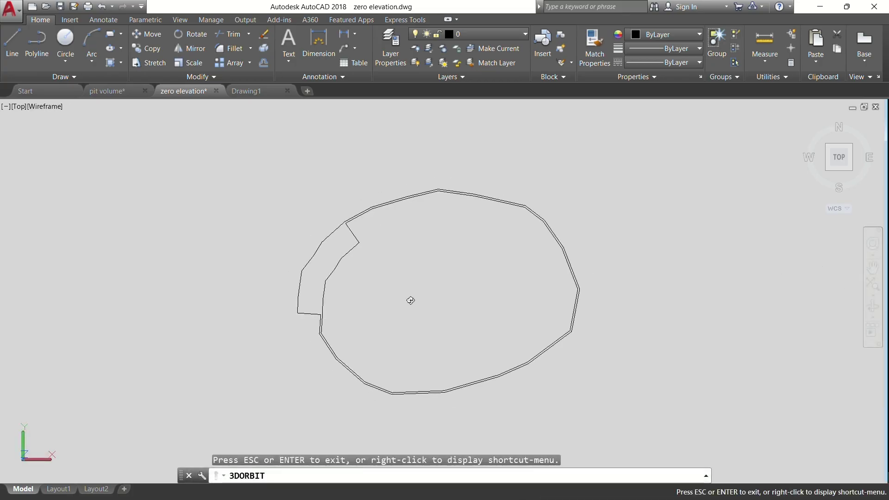
left_click_drag(410, 300, 417, 381)
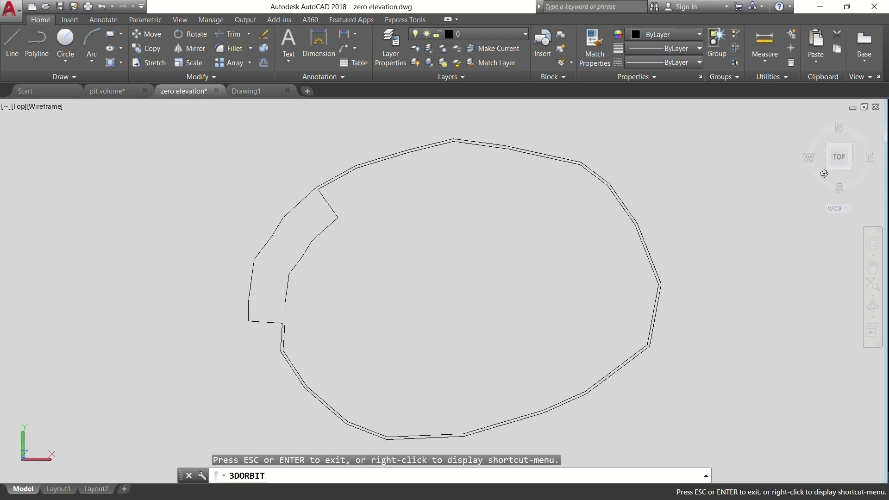
key("Escape")
left_click(839, 157)
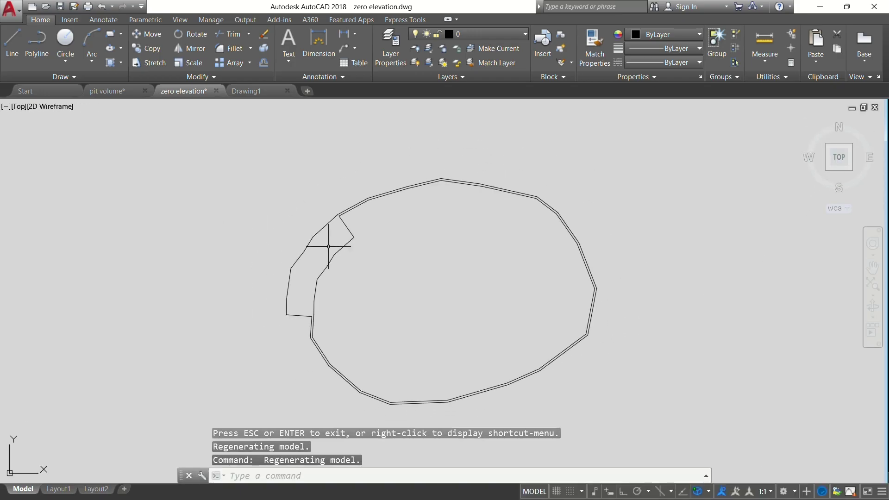
scroll(328, 246, "up", 5)
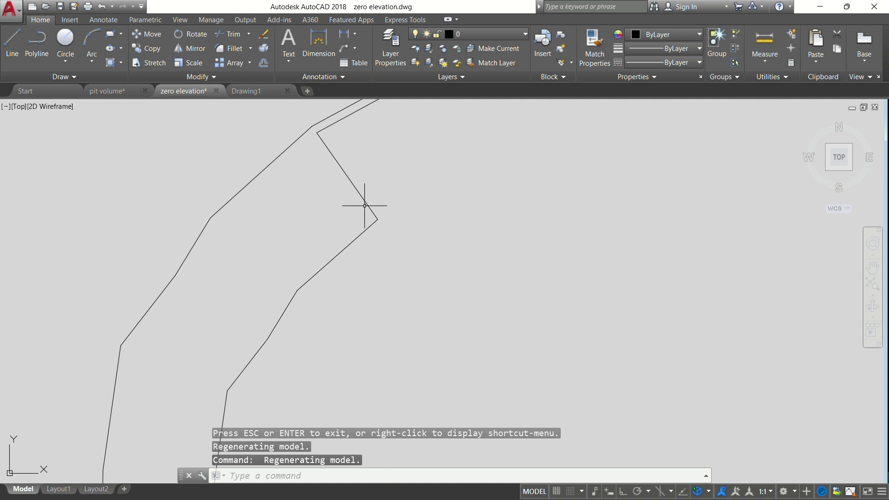
scroll(456, 312, "down", 7)
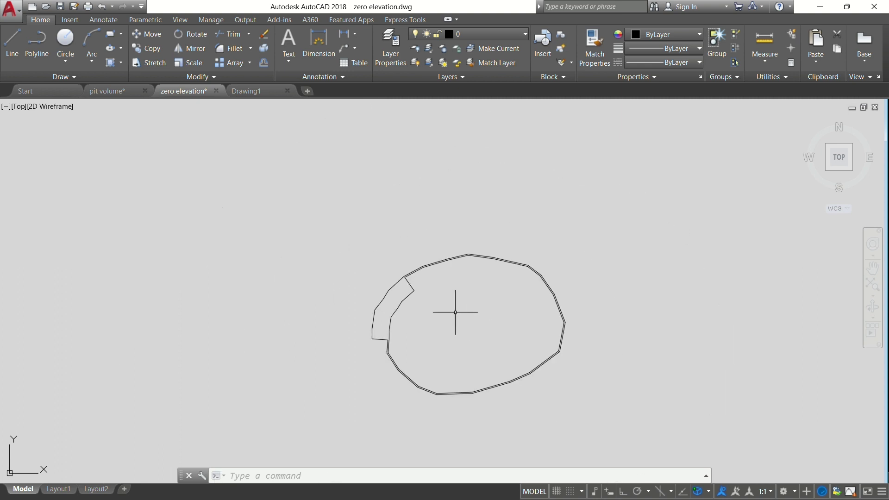
- Set the outer polyline's elevation to 10 in its properties and clear the selection
scroll(427, 309, "up", 4)
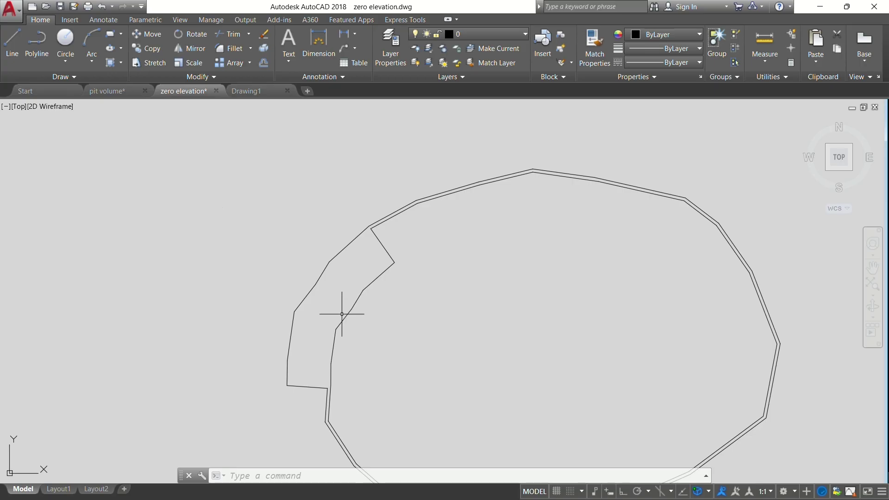
left_click(339, 255)
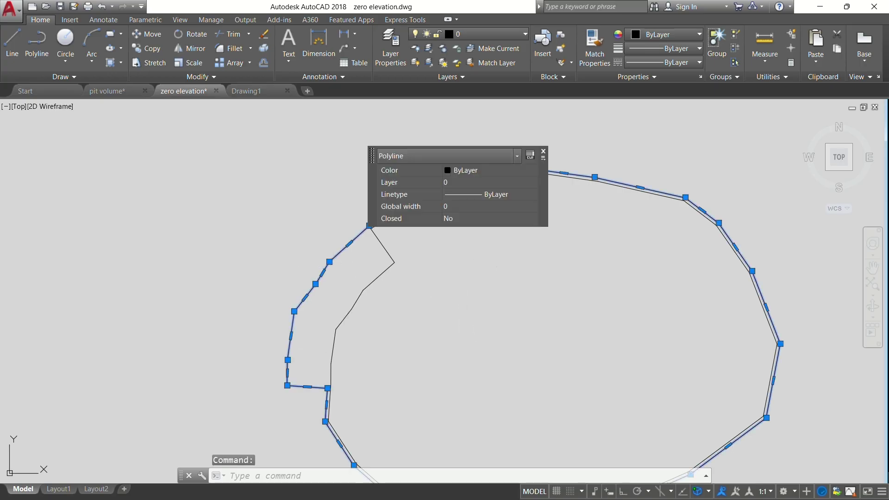
right_click(480, 359)
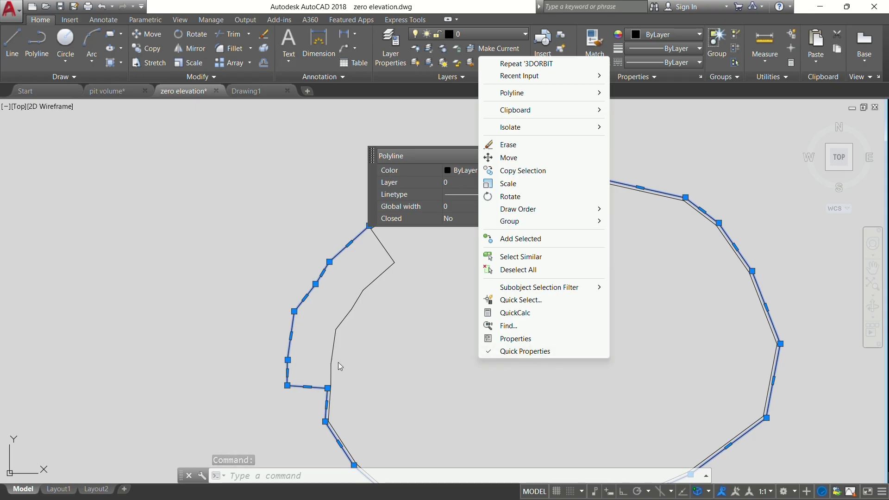
left_click(523, 339)
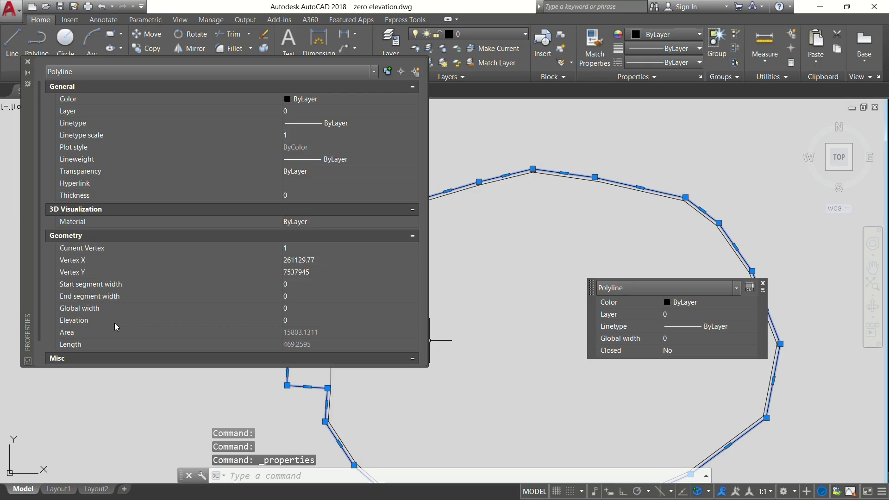
left_click(308, 323)
type("10")
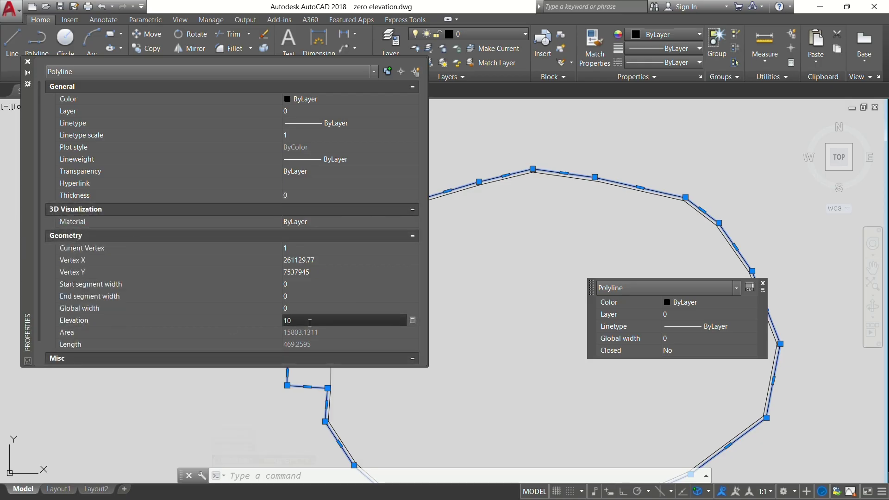
key("Return")
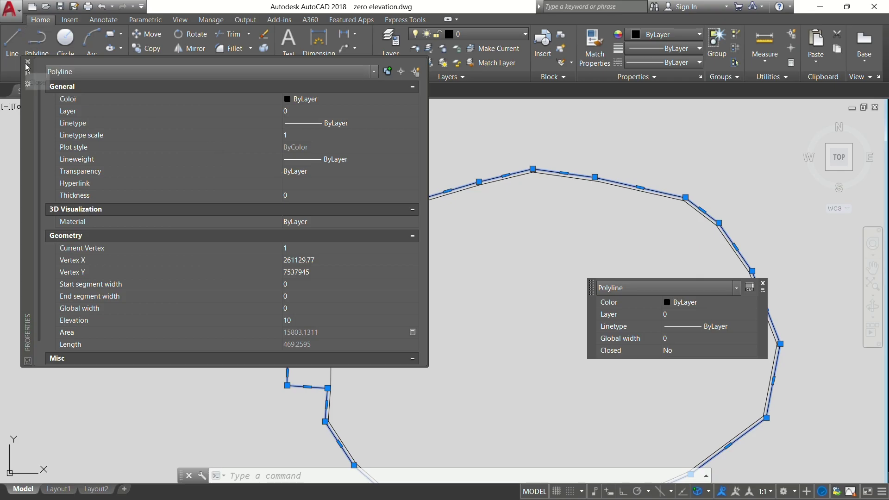
left_click(28, 62)
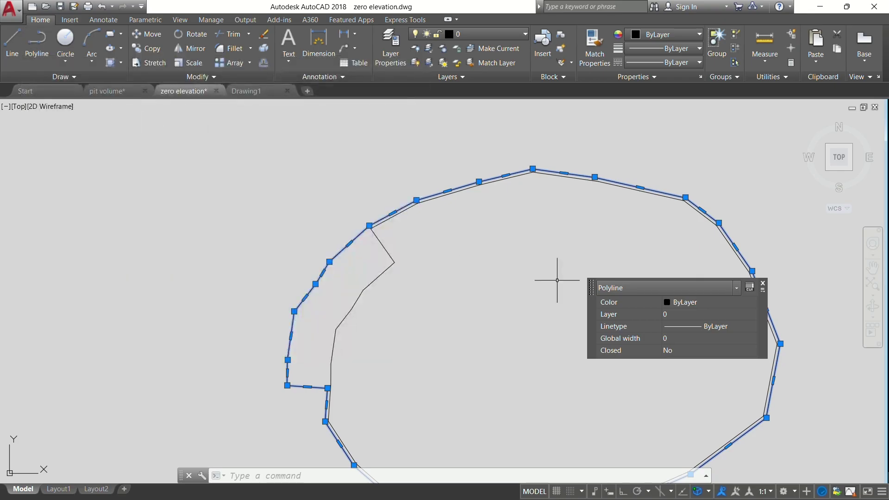
left_click(763, 285)
key("Escape")
scroll(523, 313, "down", 4)
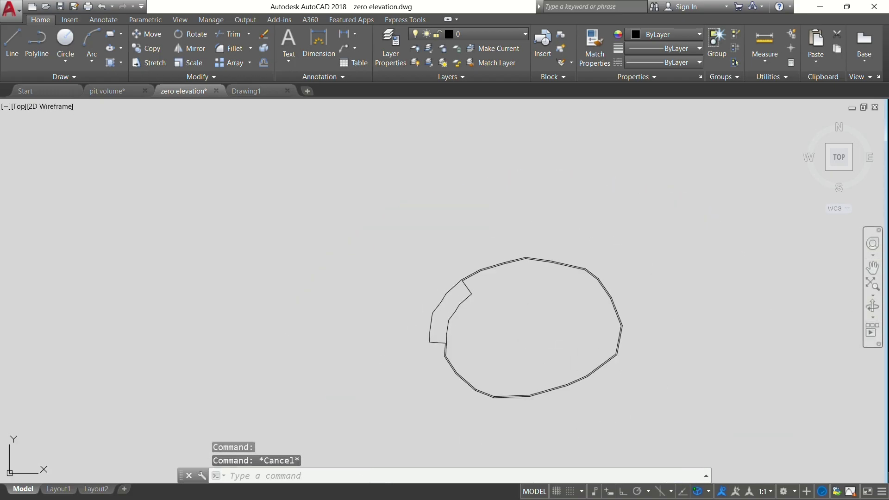
- Set the inner polyline's Closed property to Yes and deselect it
left_click(873, 306)
left_click_drag(492, 364, 517, 334)
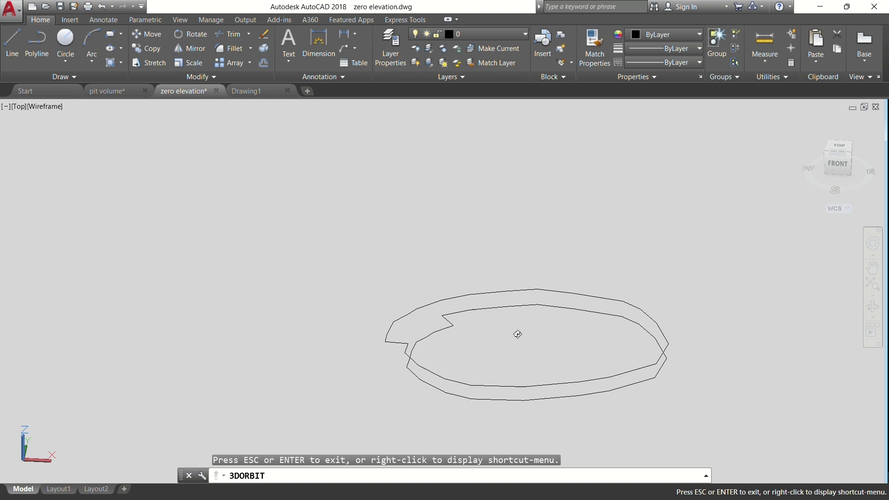
key("Escape")
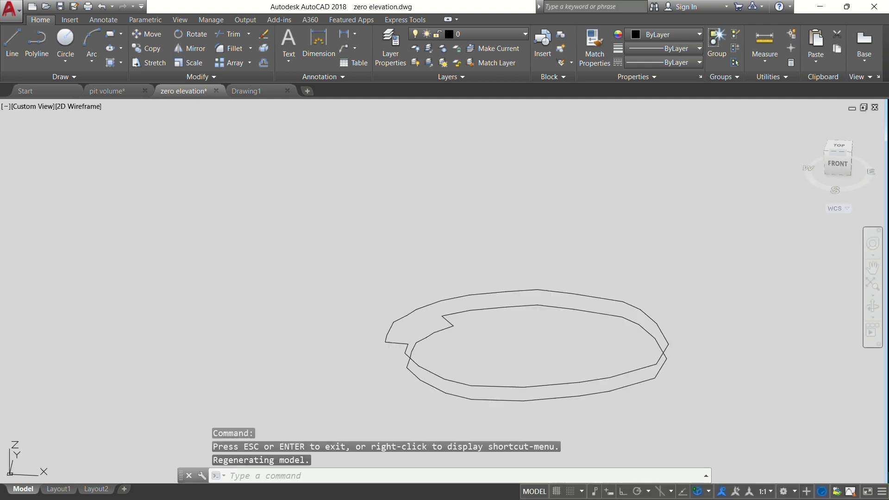
left_click(842, 149)
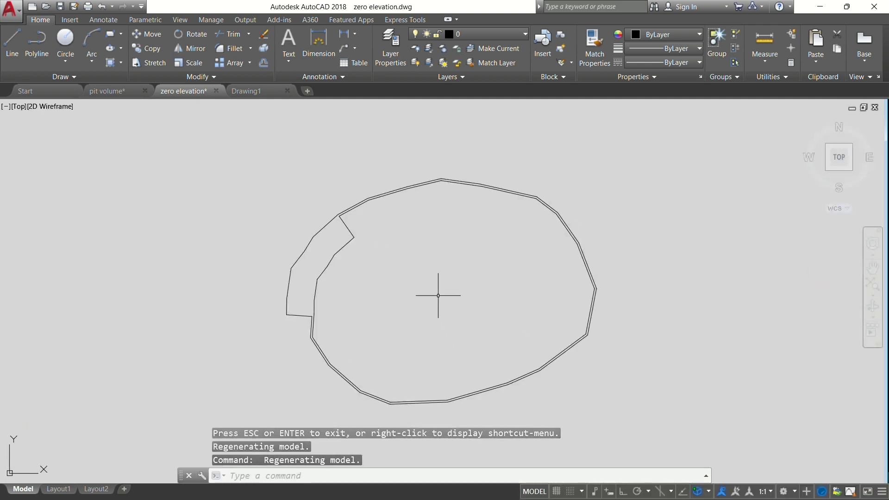
scroll(348, 227, "up", 4)
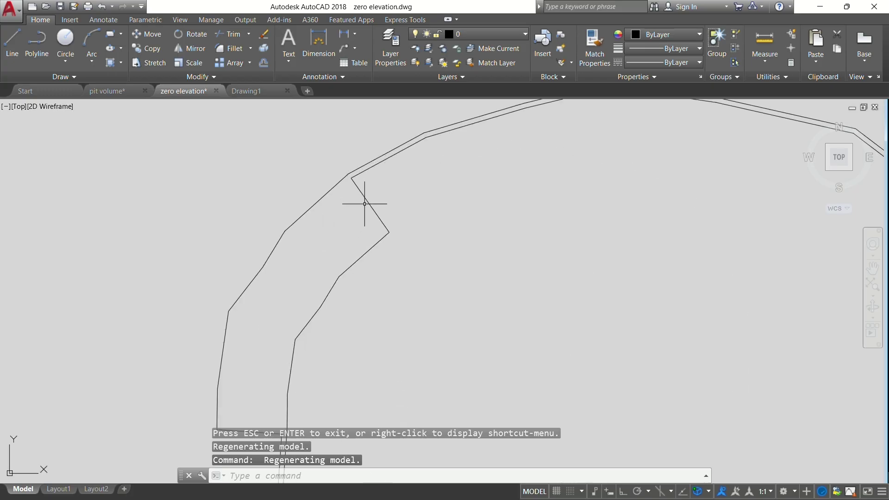
left_click(366, 199)
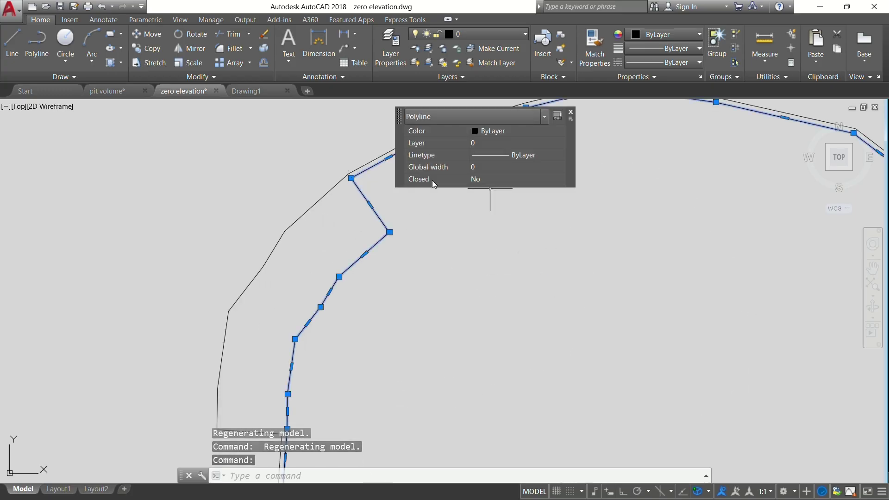
left_click(485, 180)
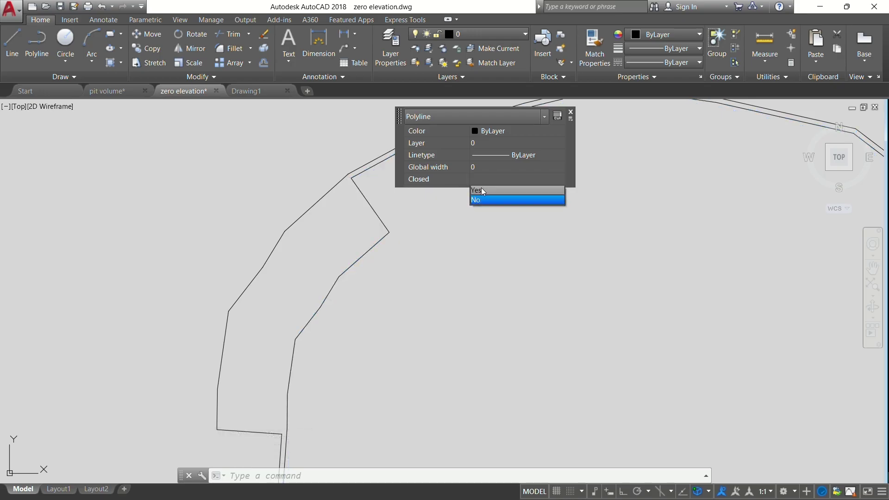
left_click(482, 189)
key("Escape")
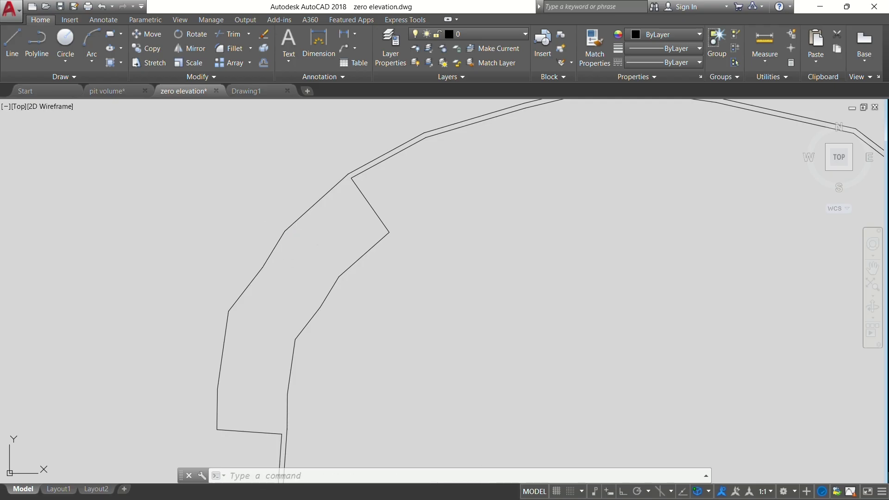
- Set the outer polyline's Closed property to Yes and deselect it
left_click(280, 243)
left_click(465, 228)
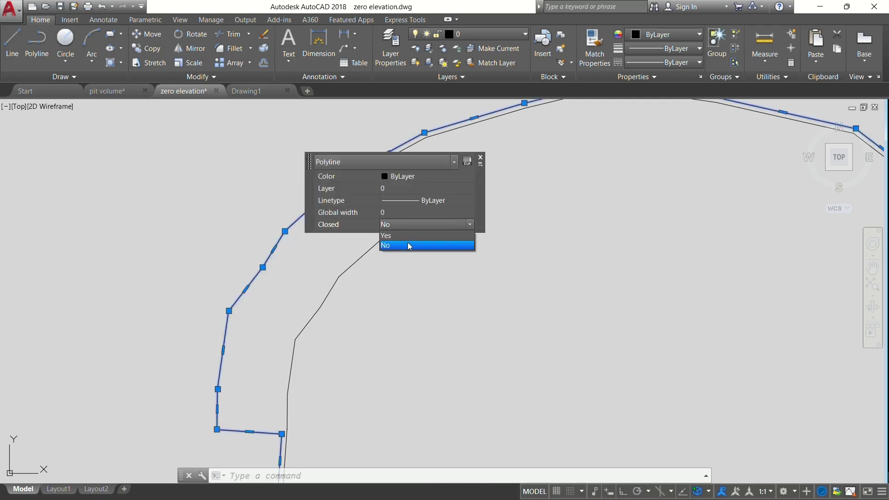
left_click(407, 239)
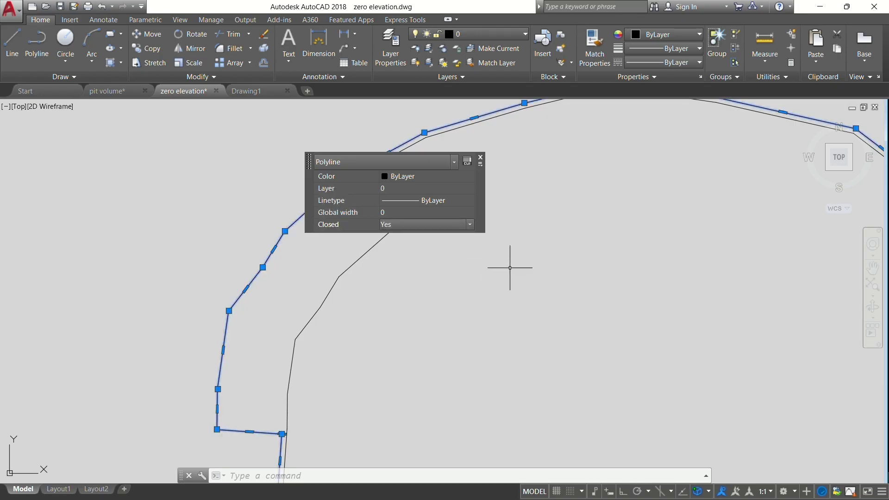
key("Escape")
scroll(397, 234, "down", 3)
scroll(318, 175, "up", 1)
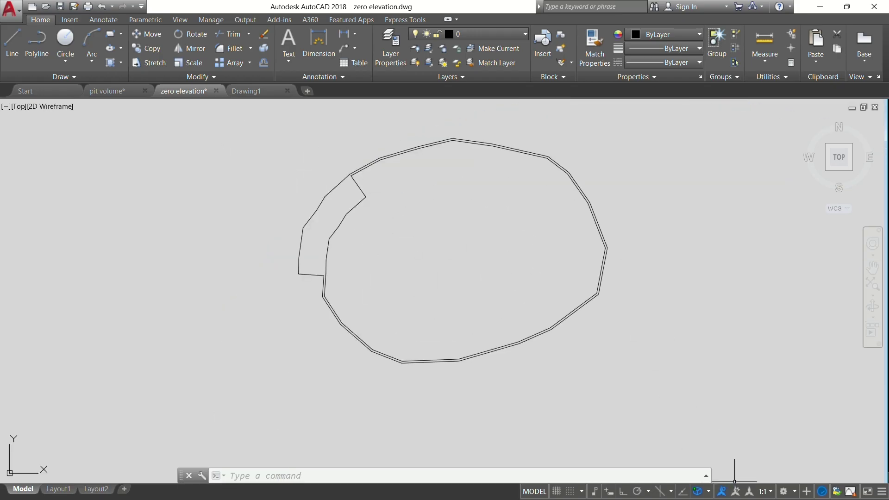
- Switch to the 3D Modeling workspace and loft the inner polyline to the outer one as a solid, using cross sections only
left_click(790, 494)
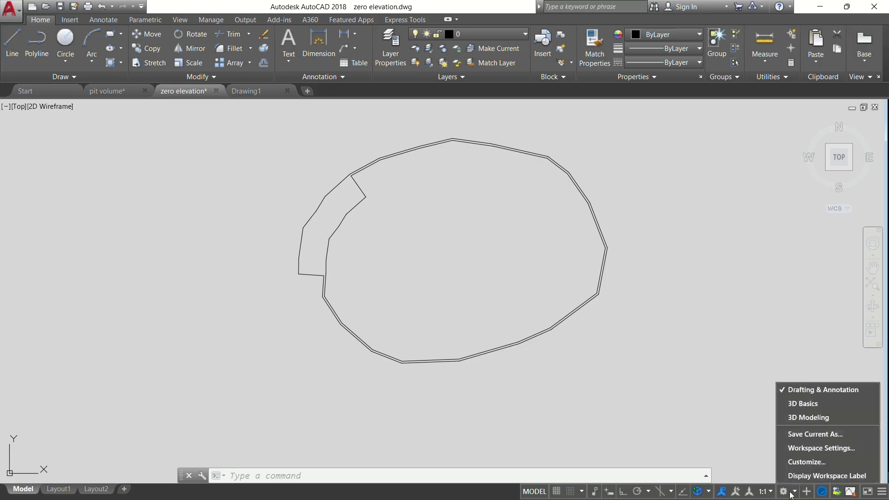
left_click(817, 403)
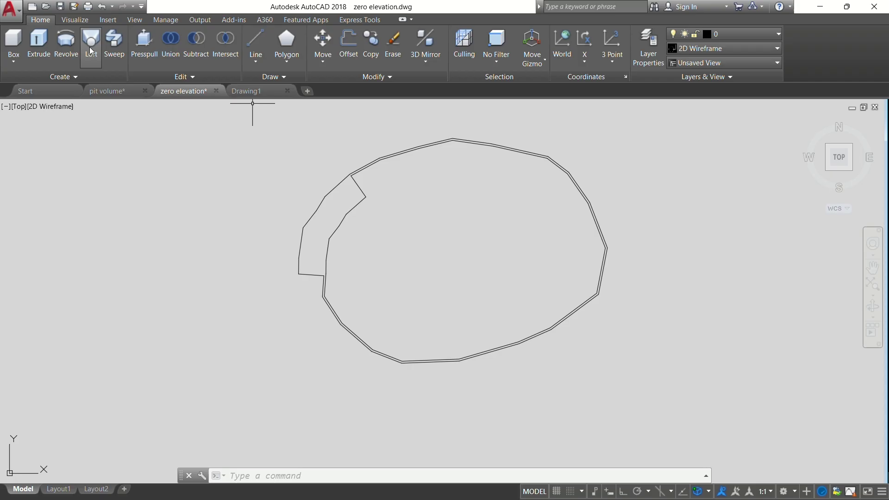
left_click(91, 47)
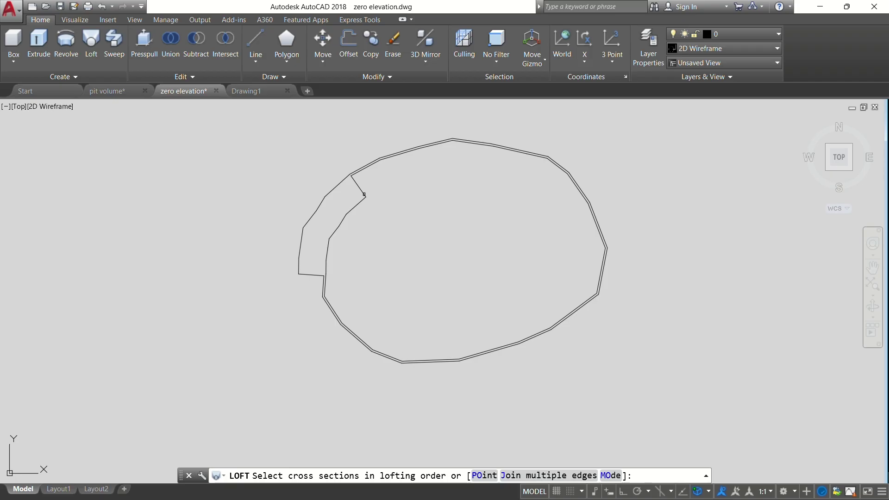
left_click(364, 195)
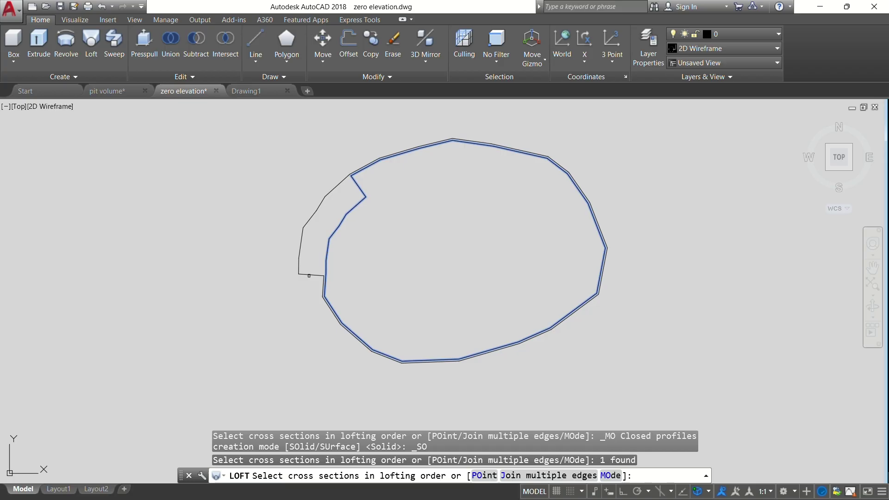
left_click(299, 259)
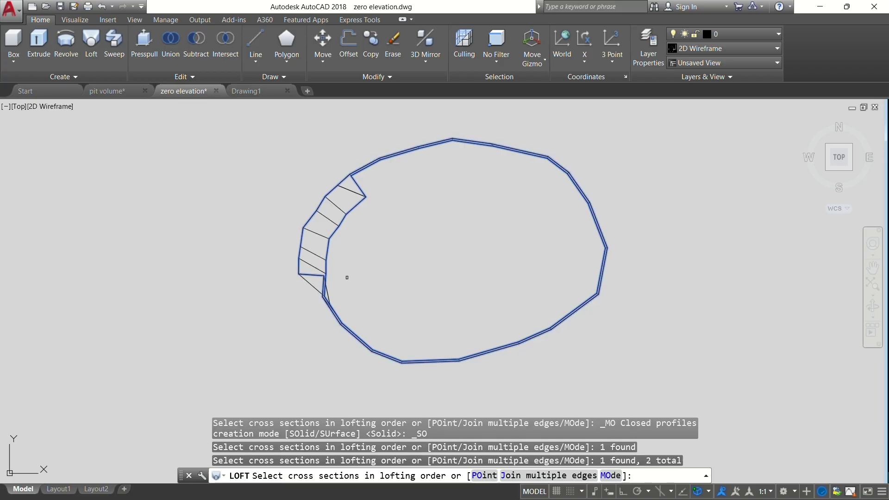
right_click(391, 261)
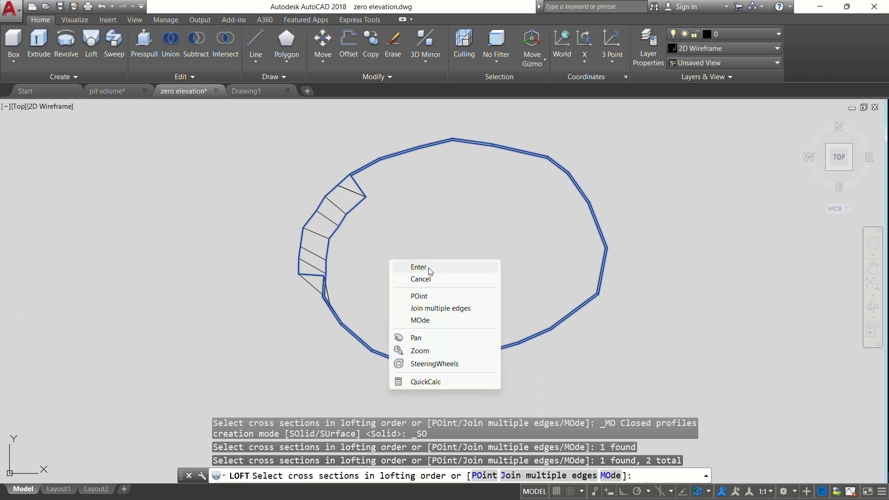
left_click(419, 267)
right_click(439, 252)
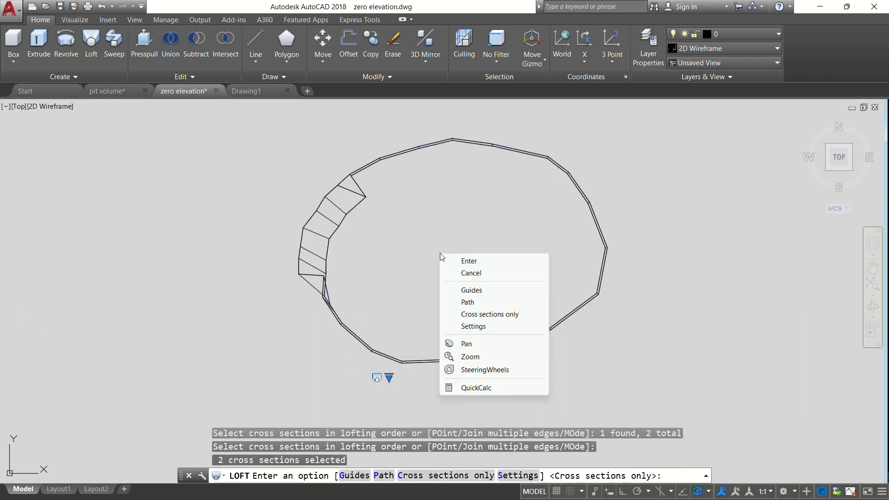
left_click(463, 258)
scroll(387, 227, "down", 6)
scroll(449, 234, "up", 5)
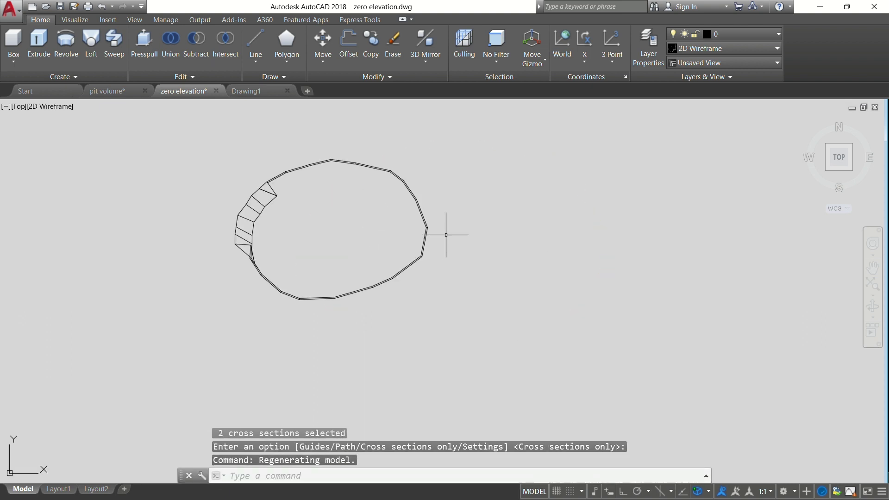
scroll(368, 218, "up", 2)
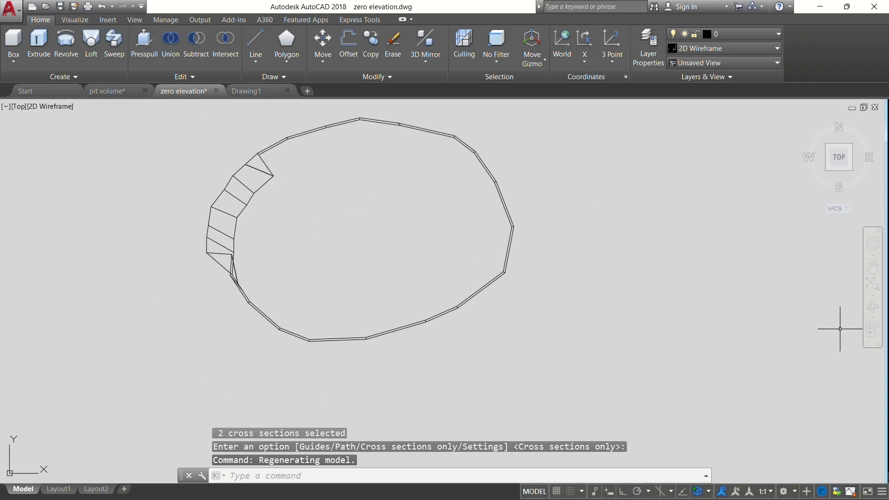
left_click(873, 306)
left_click_drag(458, 292, 449, 181)
- In the pit volume drawing, loft the innermost pit polyline to the next one outward as a solid, using cross sections only
left_click(125, 93)
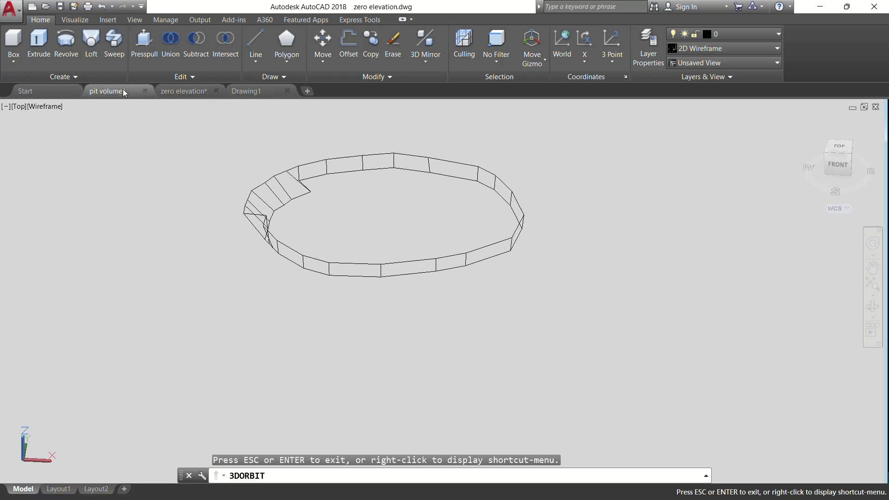
left_click(872, 303)
left_click_drag(450, 269, 458, 214)
scroll(458, 236, "up", 4)
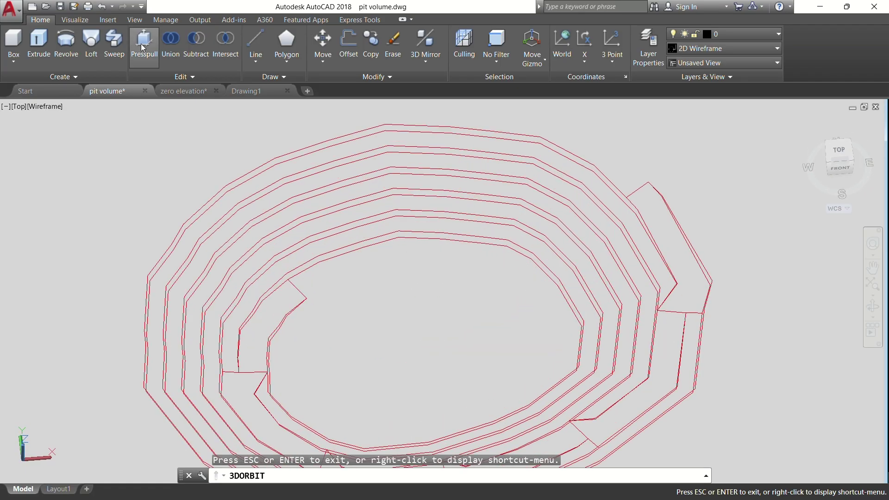
left_click(91, 48)
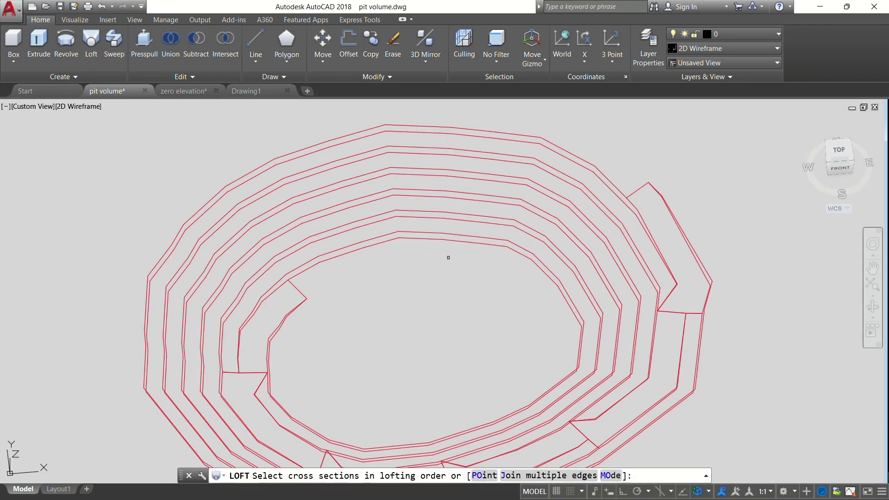
left_click(411, 239)
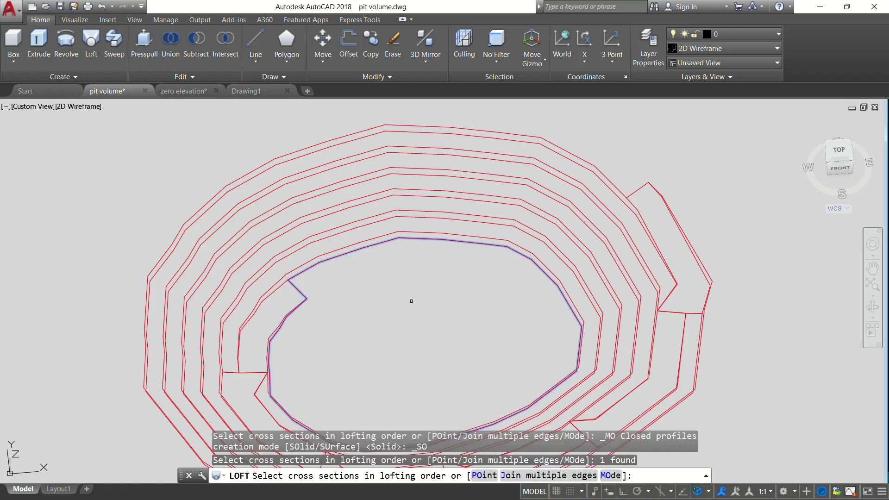
left_click(419, 233)
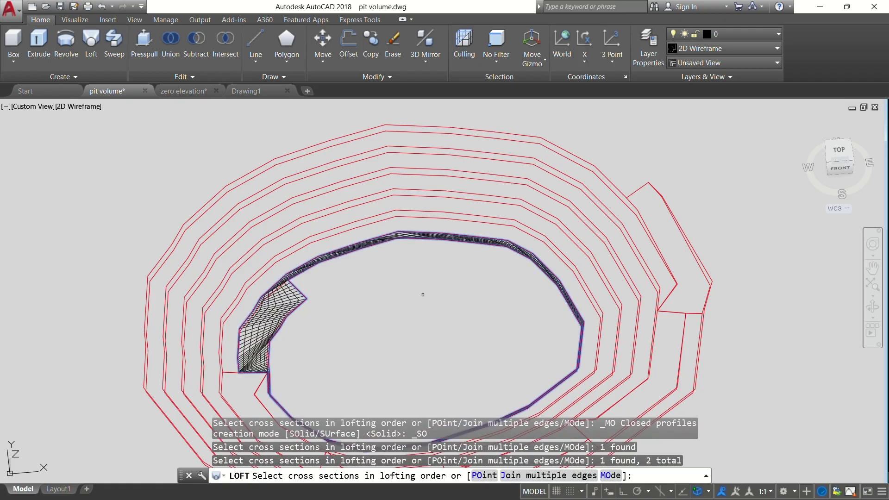
right_click(424, 297)
left_click(479, 304)
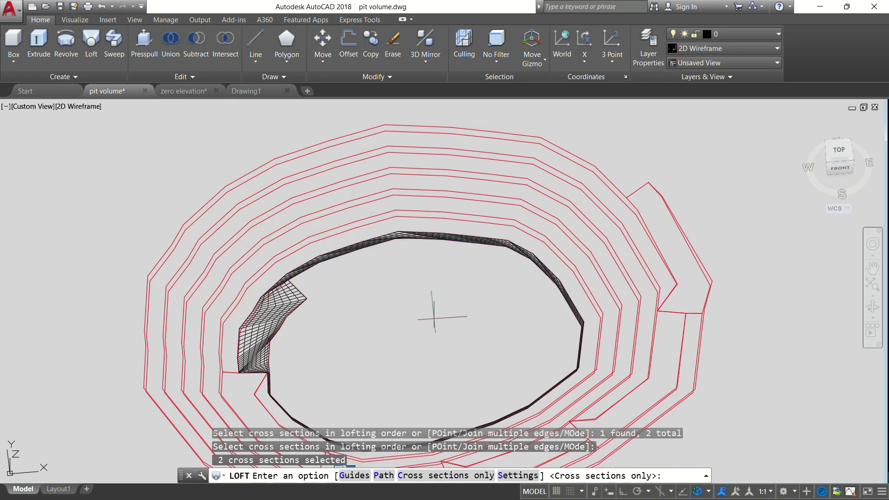
right_click(434, 317)
left_click(484, 324)
scroll(461, 324, "down", 1)
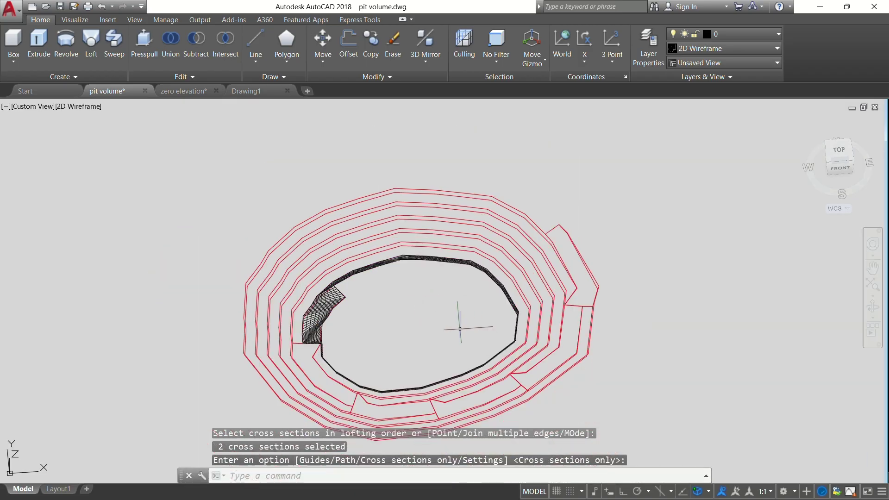
scroll(510, 325, "up", 2)
scroll(458, 271, "down", 2)
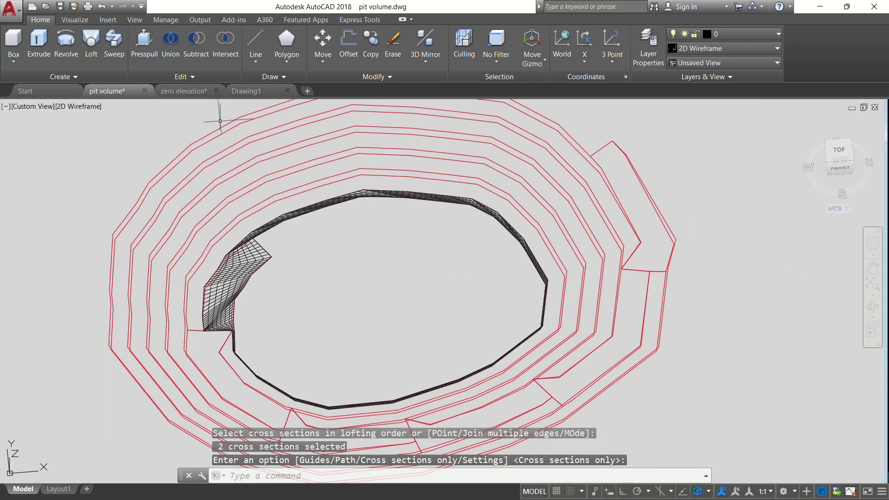
- Return to the zero elevation drawing and display the lofted solid in the Conceptual visual style
left_click(184, 91)
scroll(432, 168, "up", 3)
scroll(509, 211, "down", 4)
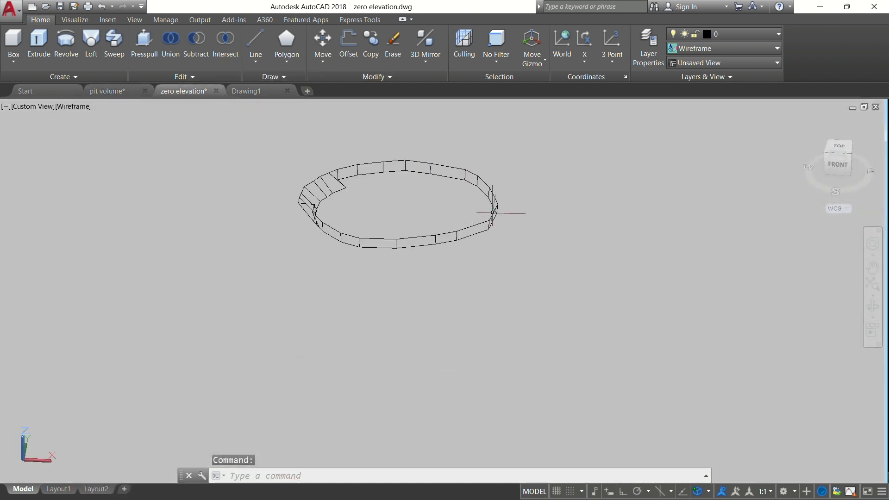
scroll(449, 108, "up", 1)
scroll(442, 158, "up", 3)
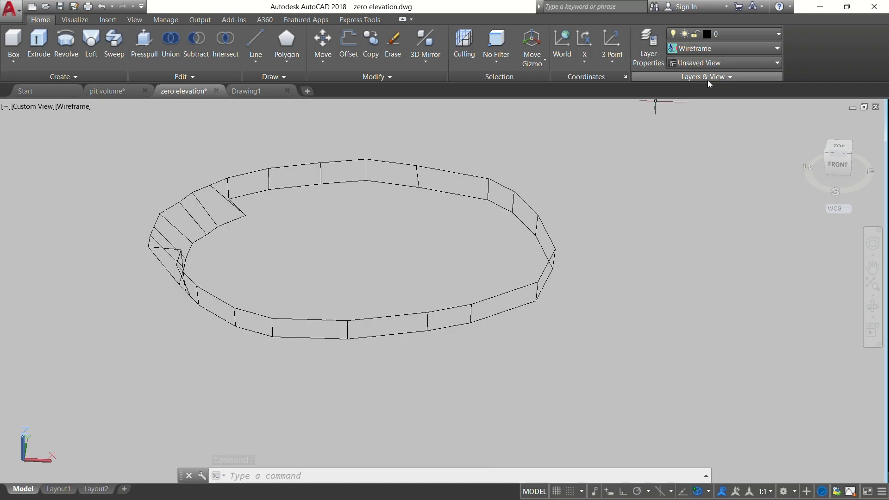
left_click(721, 50)
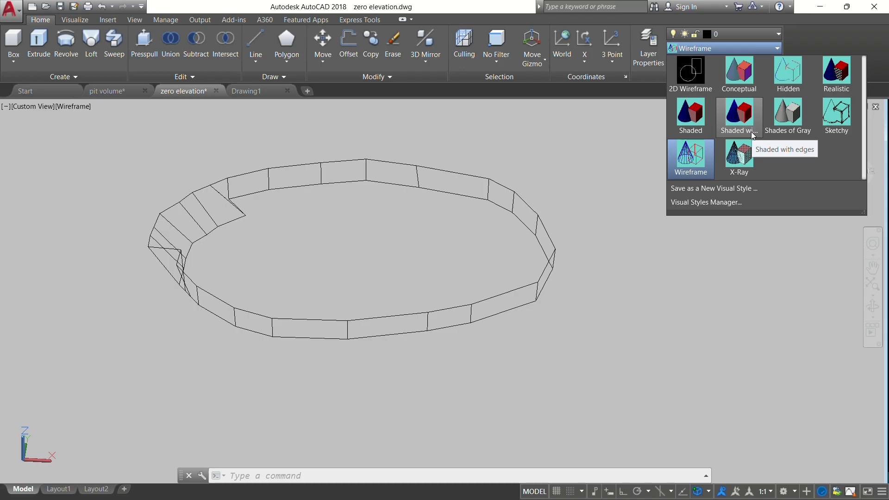
left_click(738, 74)
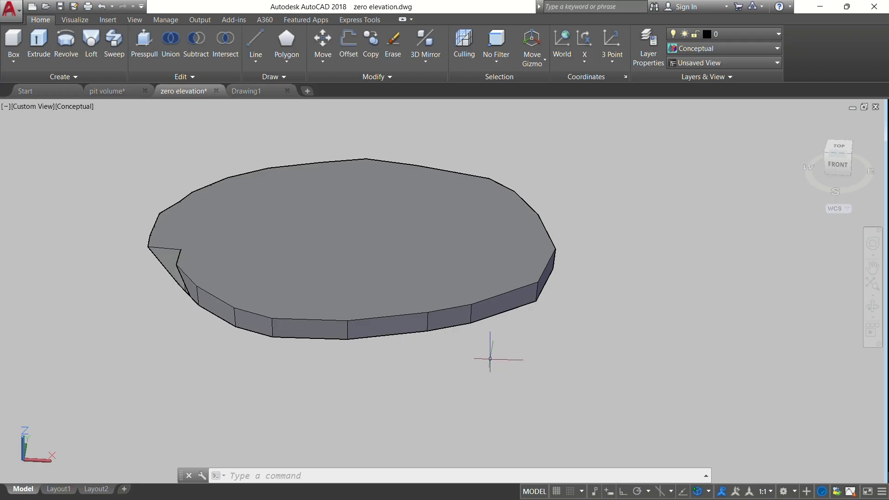
- Run the VOLUME (MASSPROP) analysis on the lofted solid and write the report to the file zero elevation.mpr
type("volume")
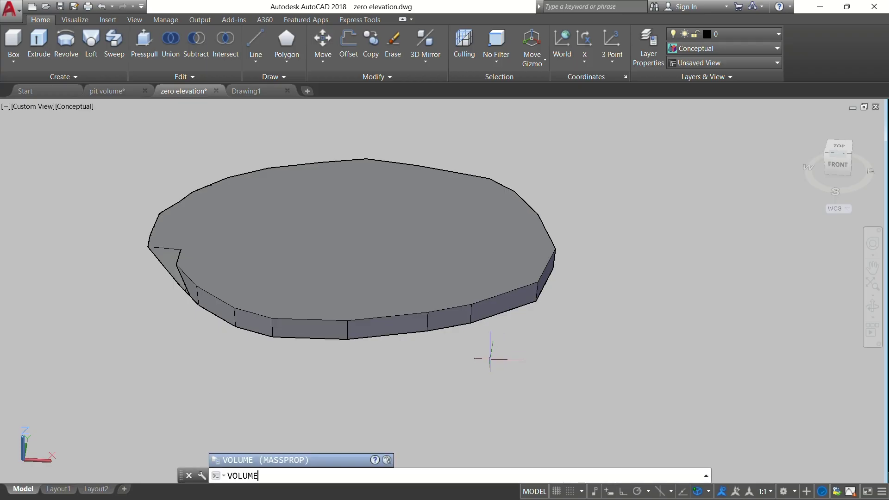
key("Return")
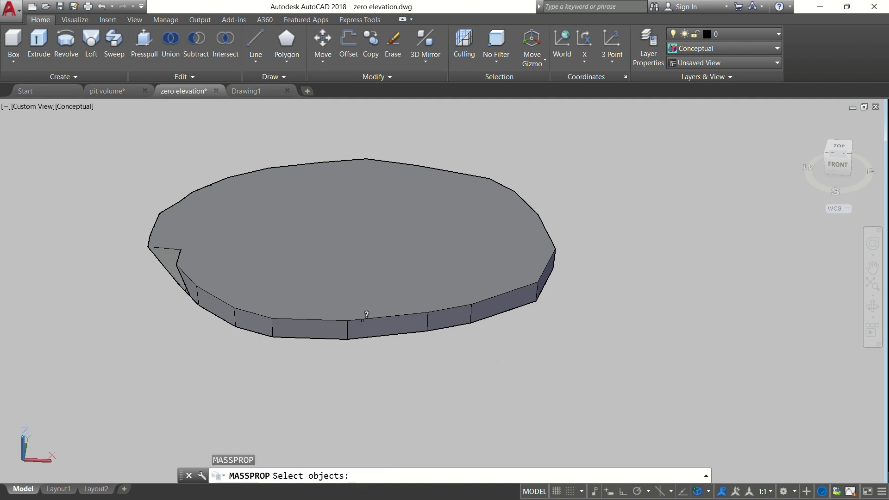
left_click(407, 324)
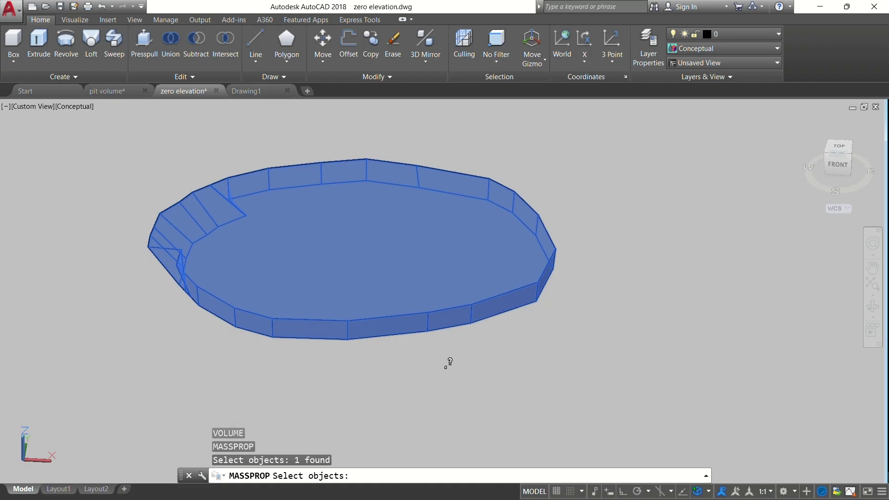
key("Return")
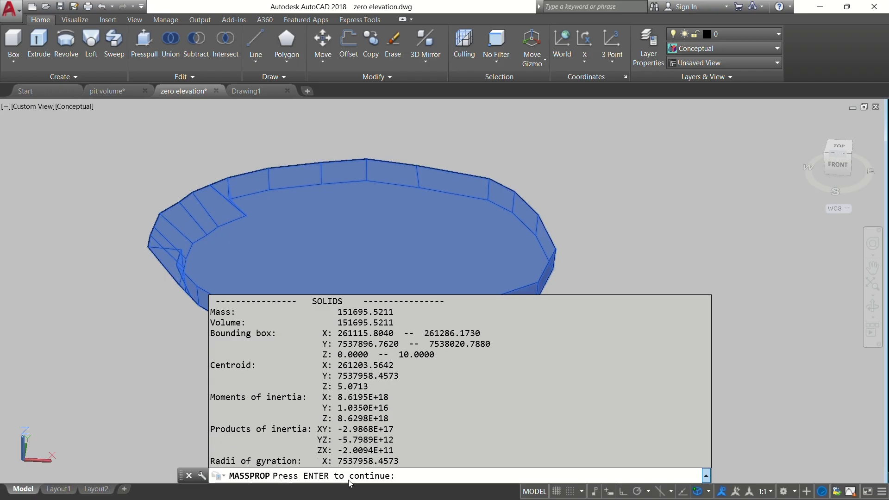
key("Return")
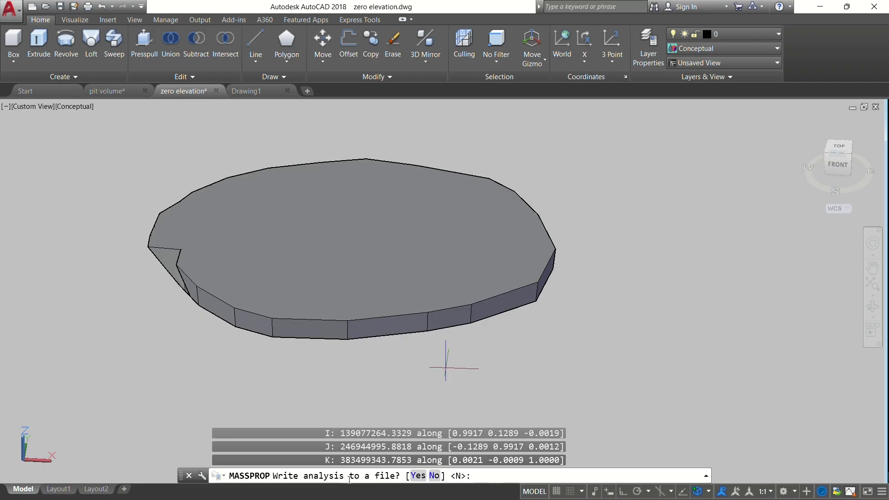
type("y")
key("Return")
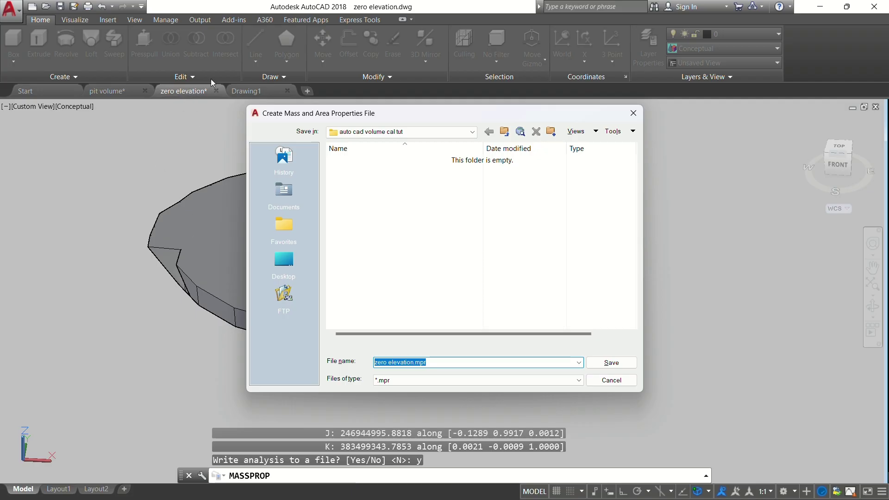
left_click(611, 363)
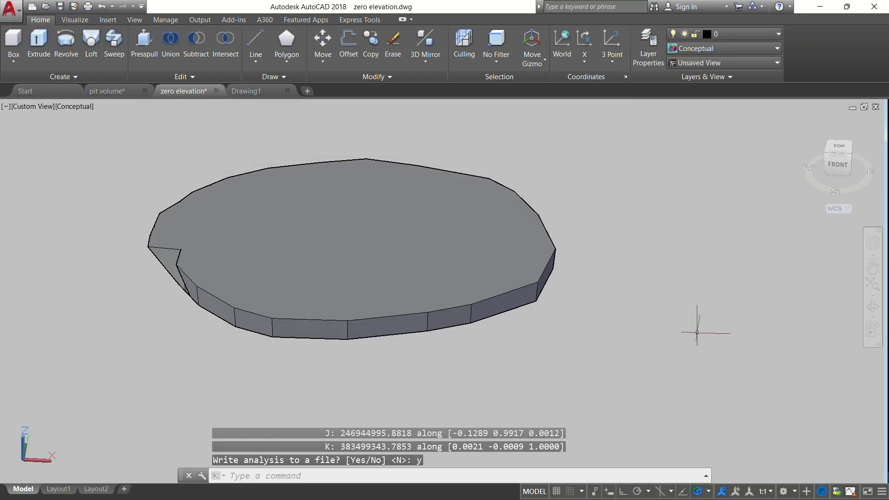
- Switch to the auto cad volume cal tut folder and open zero elevation.mpr in Excel just once
left_click(819, 7)
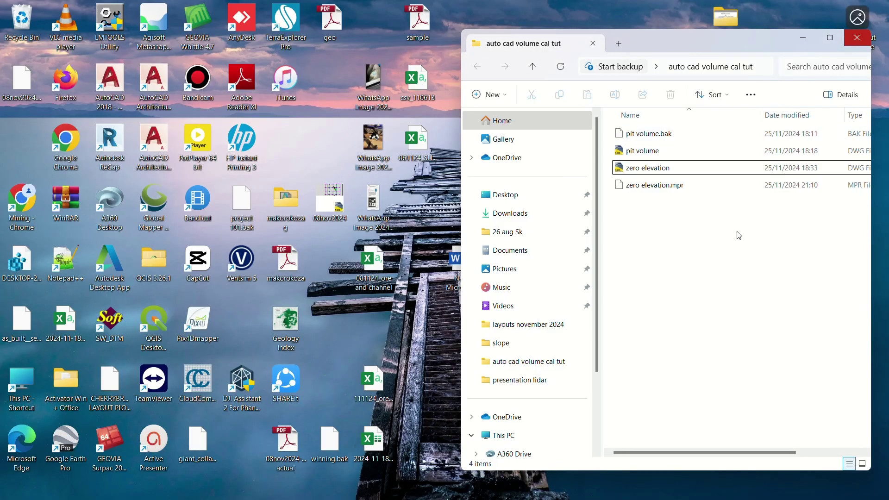
double_click(690, 186)
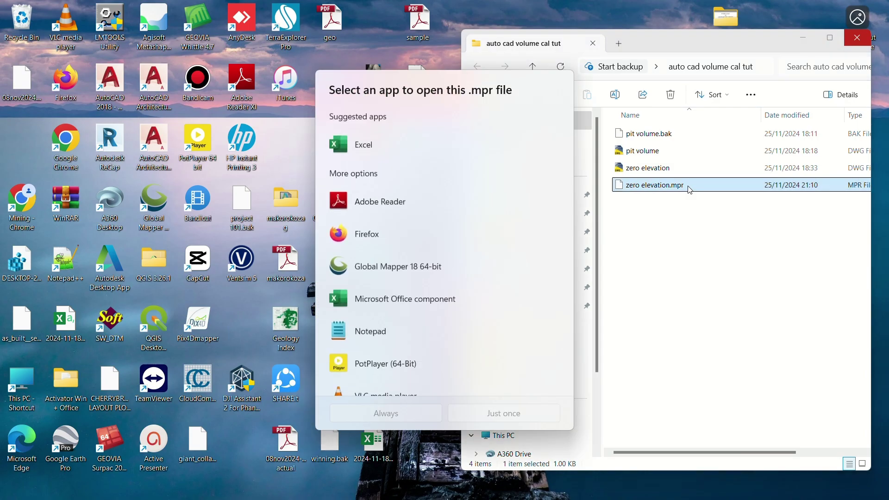
left_click(404, 144)
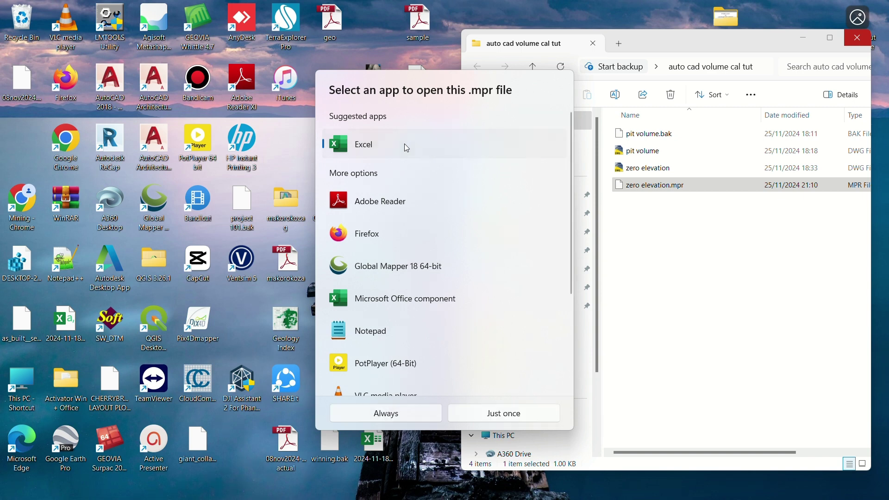
left_click(537, 421)
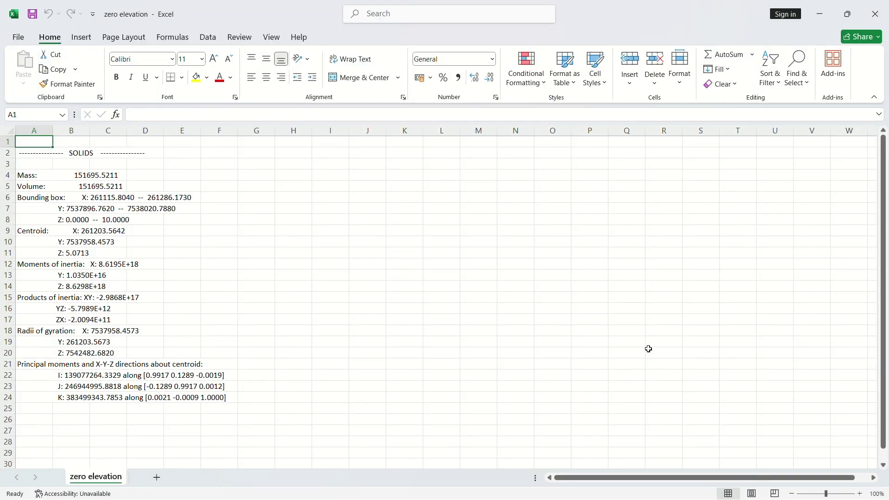